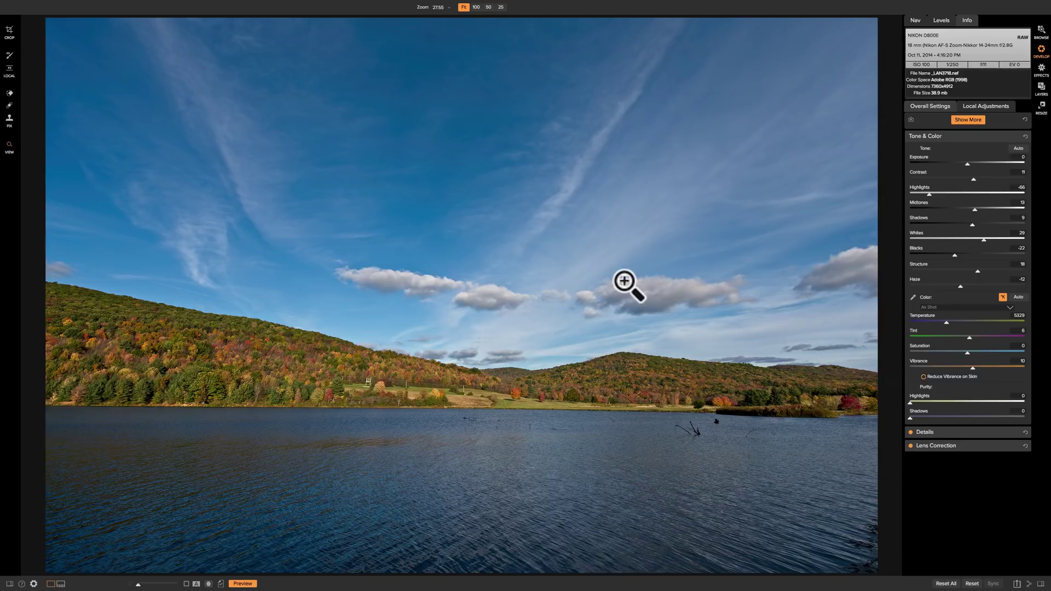
click(972, 134)
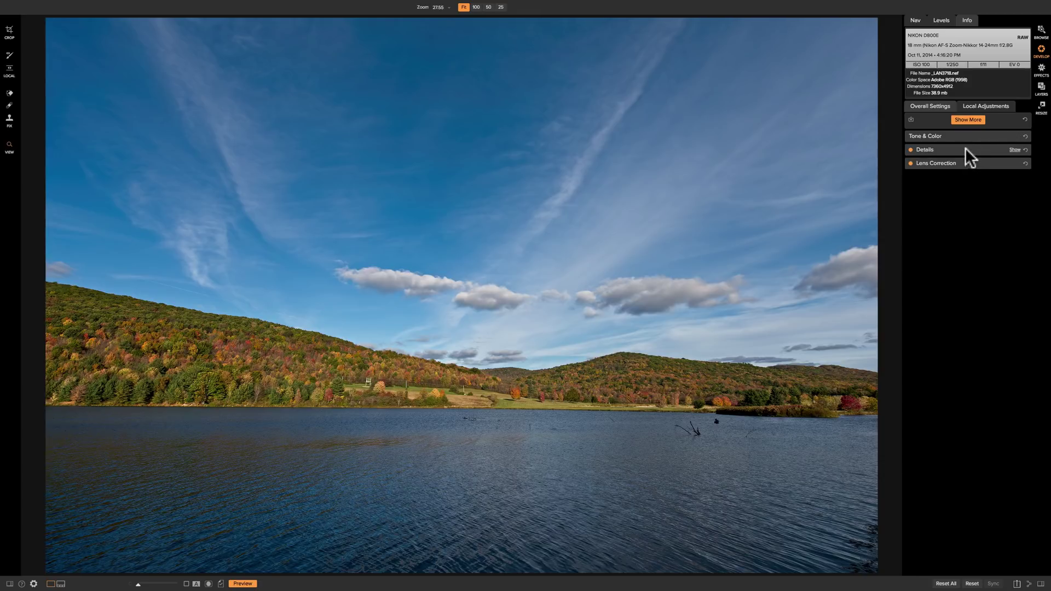
click(965, 149)
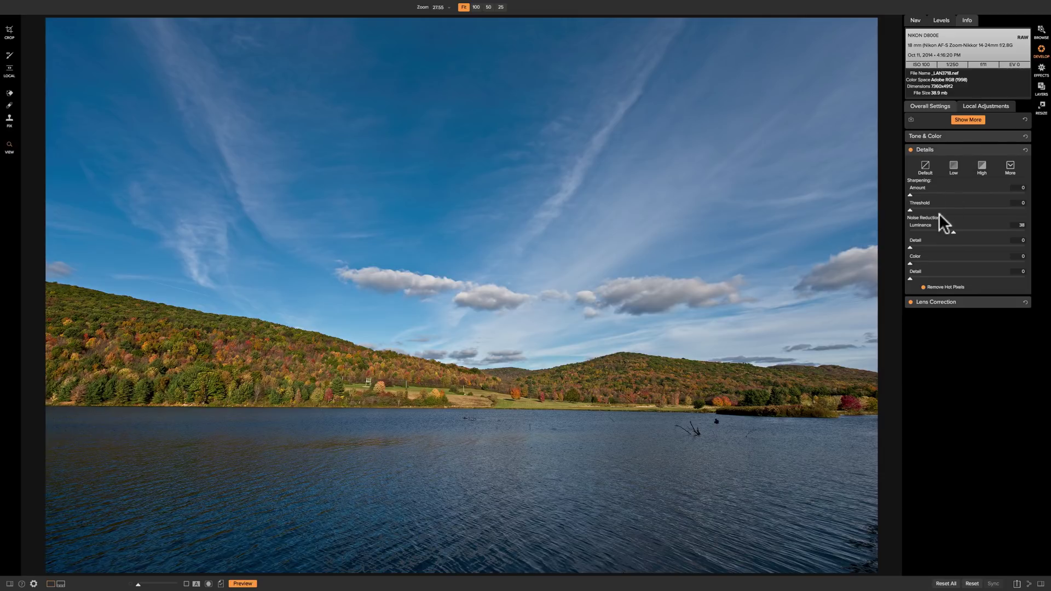
click(961, 146)
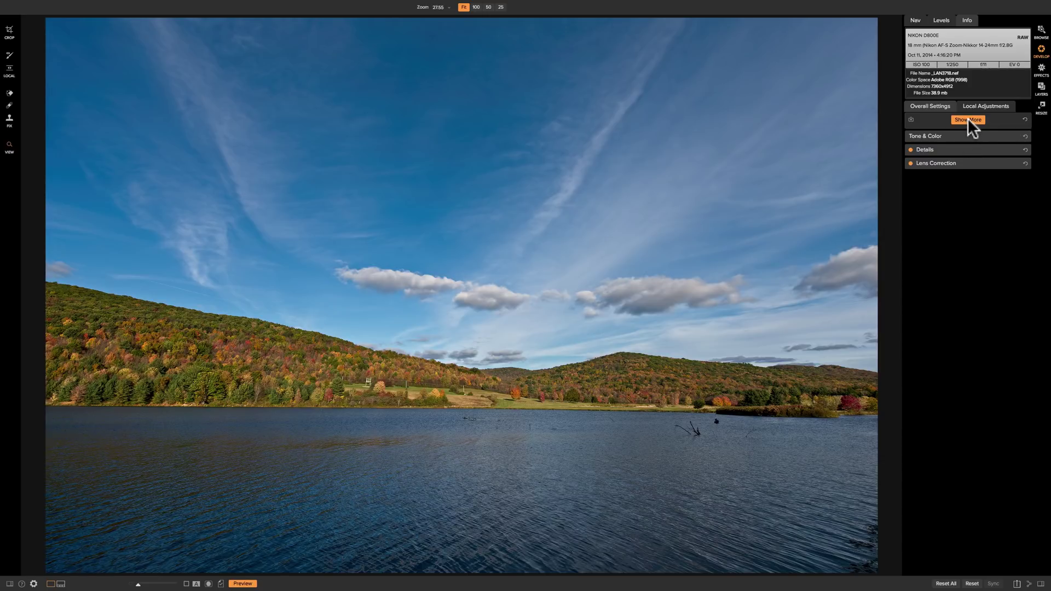
Apply the Black & White filter from the full filter list to make the lake photo monochrome.
click(968, 119)
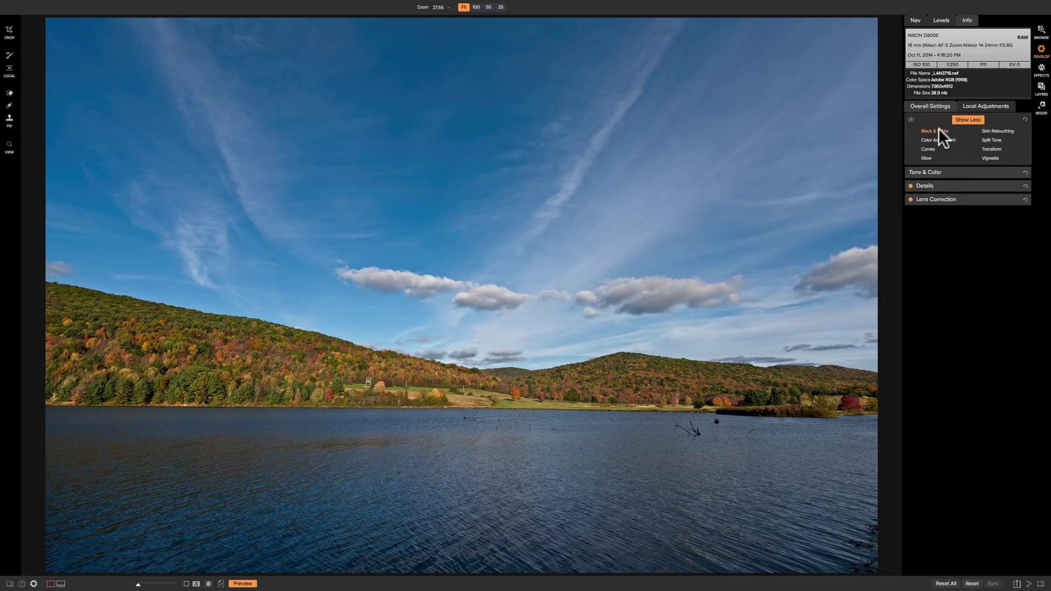
click(938, 130)
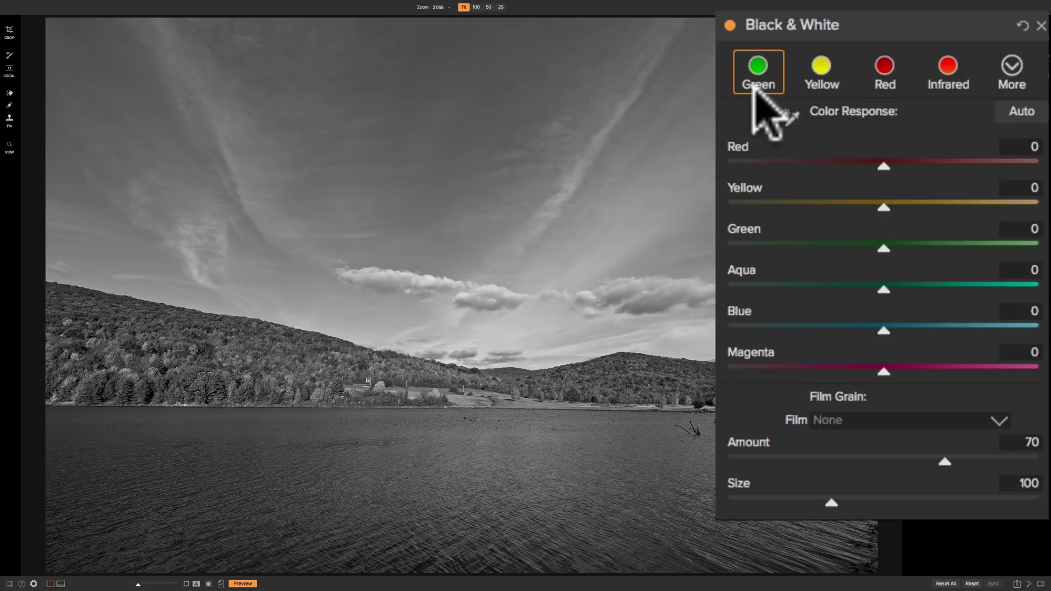
Compare the Green, Yellow, Red and Infrared colour mixes, then settle on Yellow.
click(756, 61)
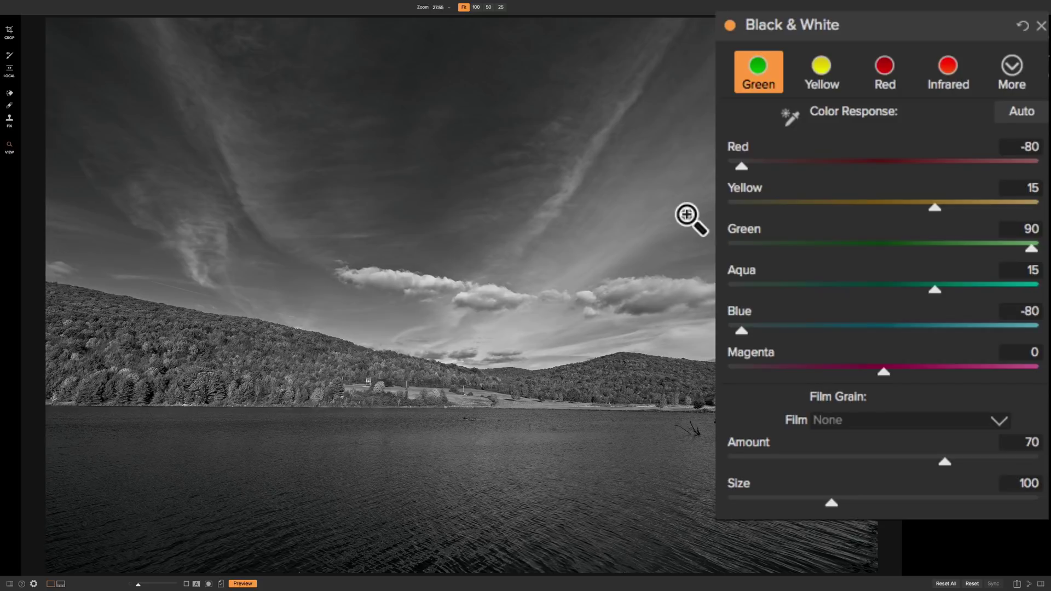
click(824, 74)
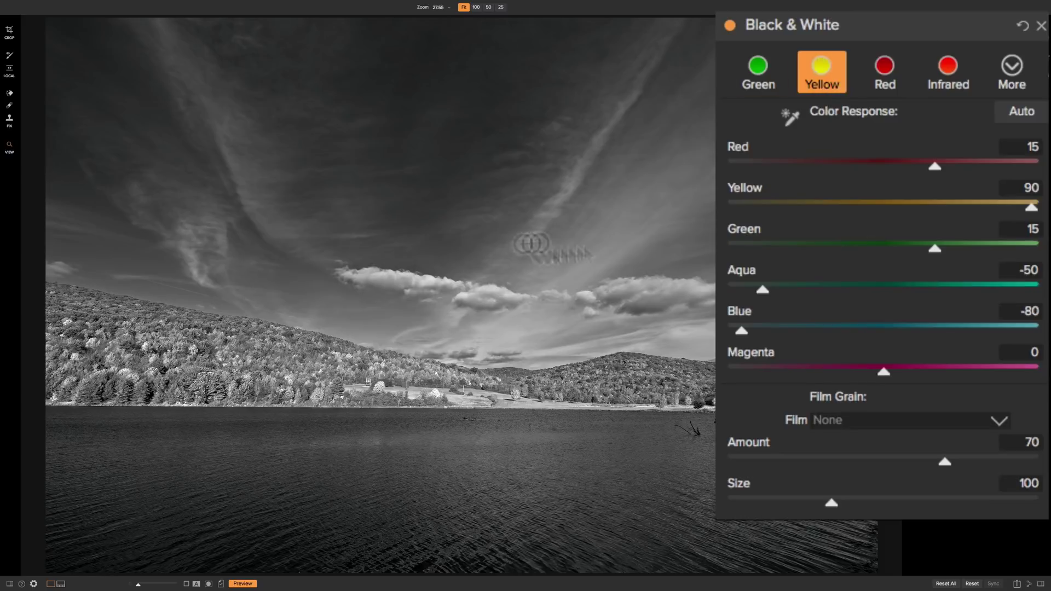
click(878, 77)
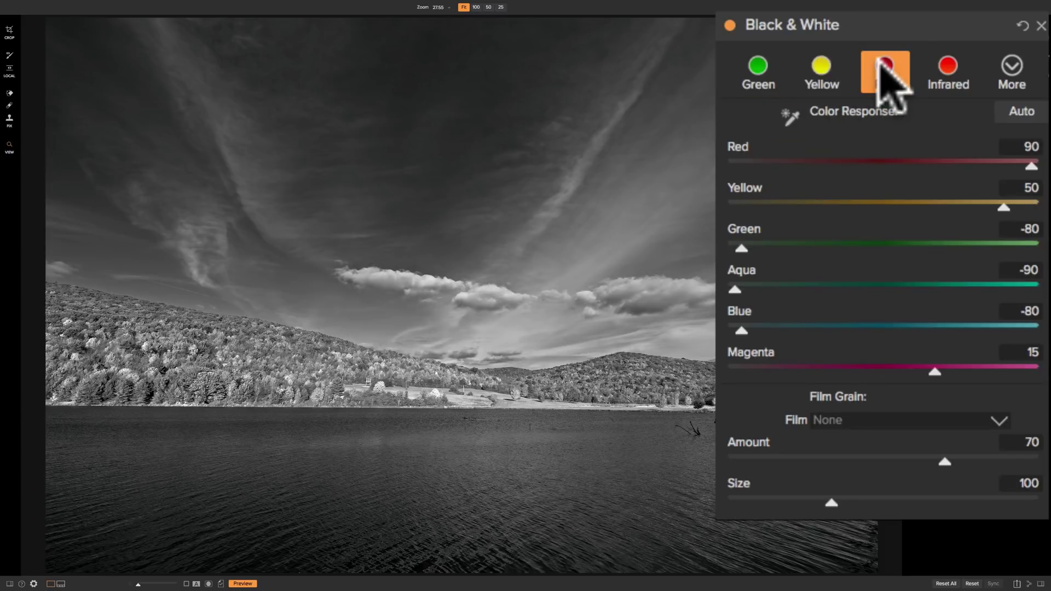
click(952, 63)
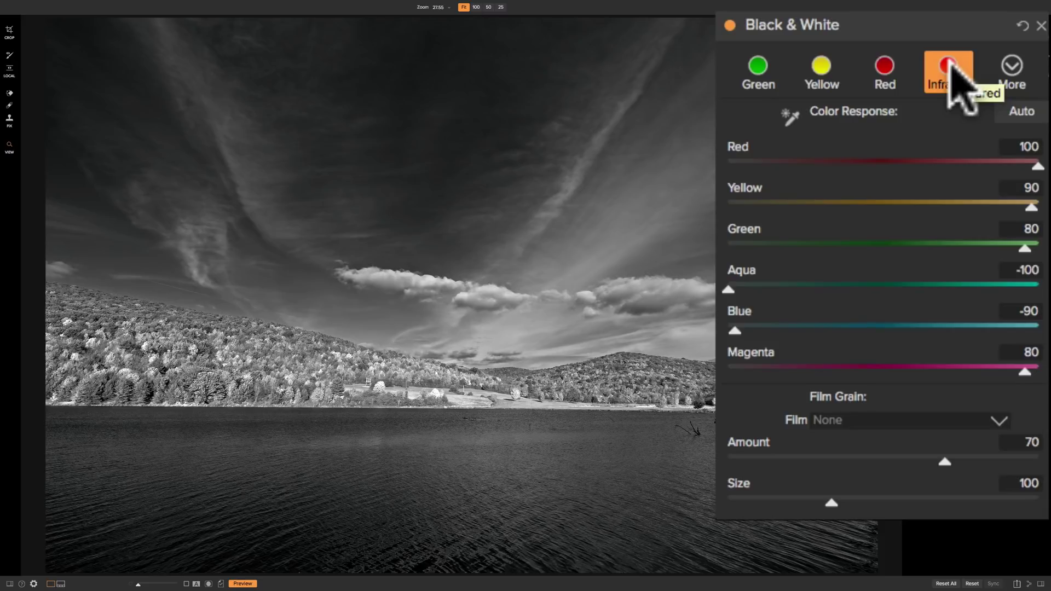
click(824, 68)
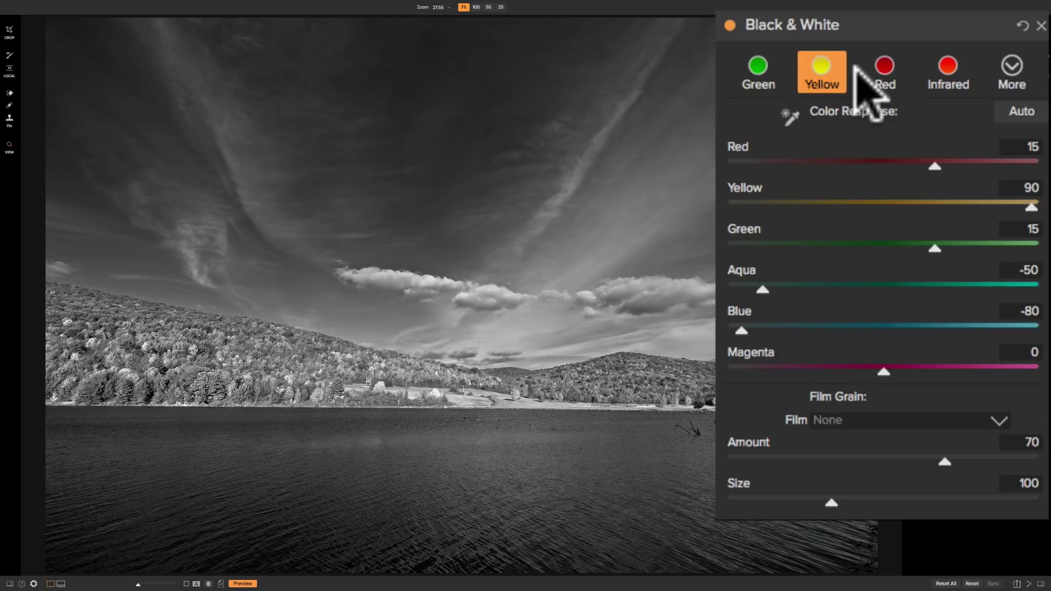
click(1013, 67)
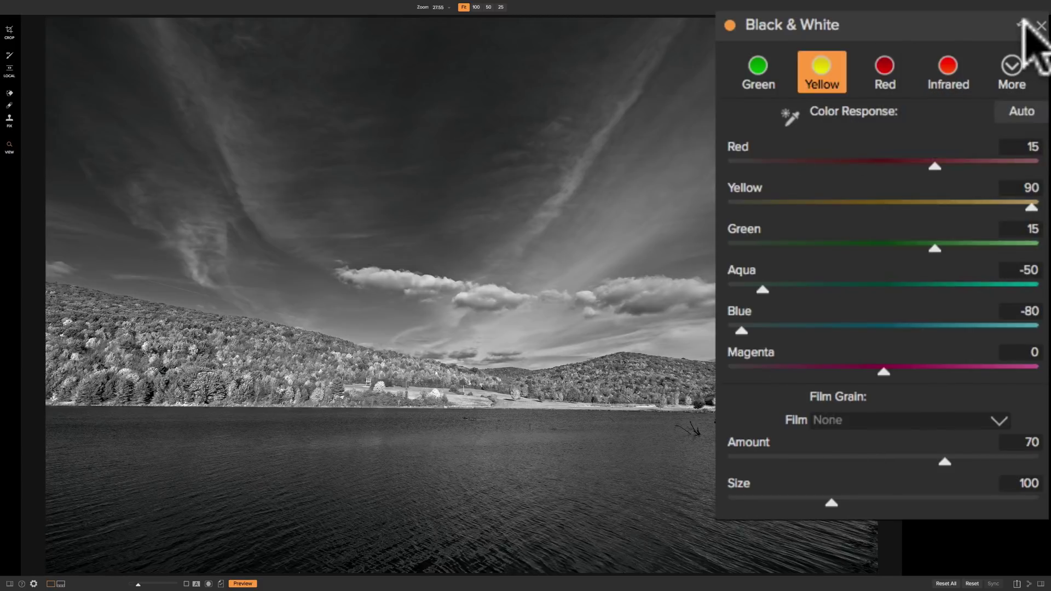
Reset the colour mix to neutral, then set Blue to -13 and Yellow to 80.
click(1023, 23)
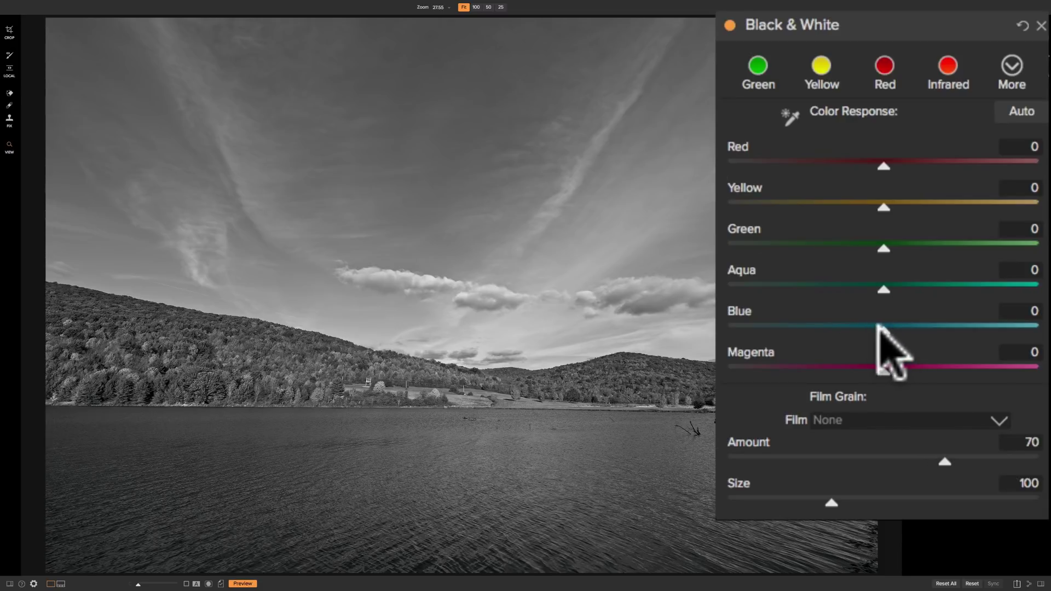
drag(883, 327, 836, 327)
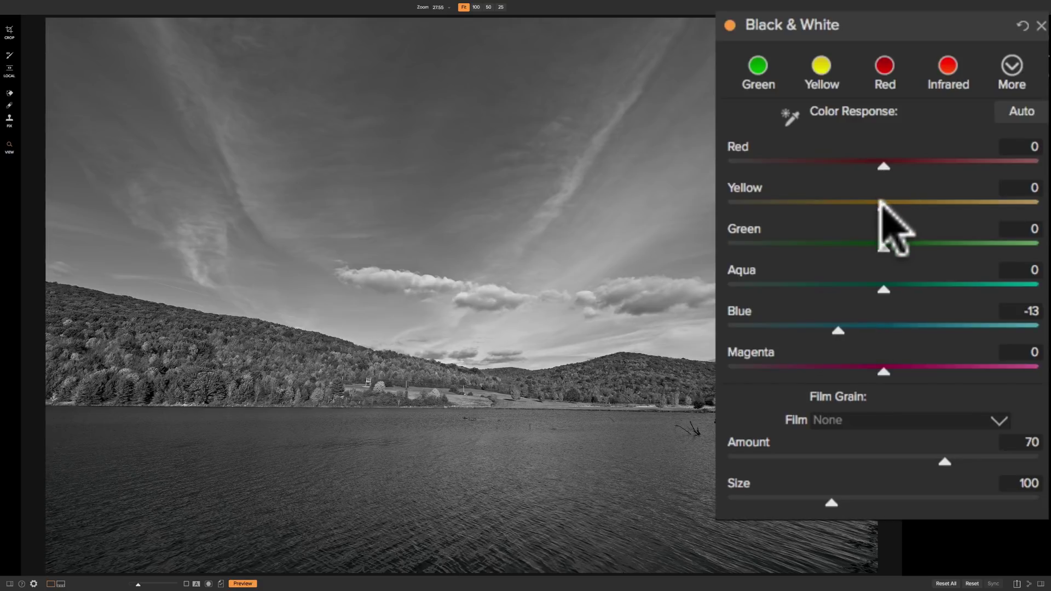
drag(883, 204, 1024, 202)
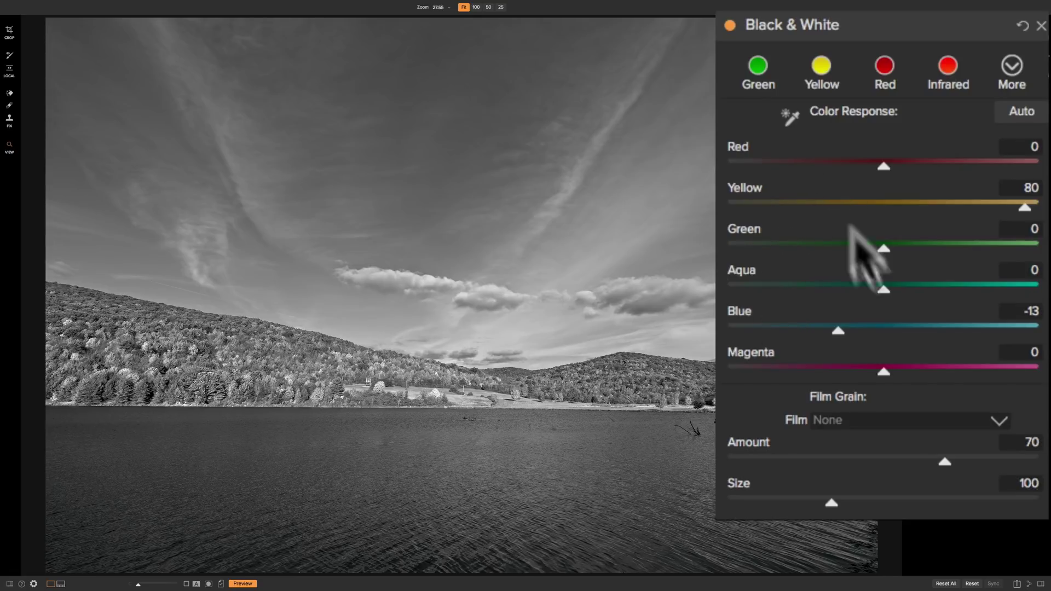
Reset the colour response, try Auto, then turn Auto off so all sliders read 0.
click(1024, 26)
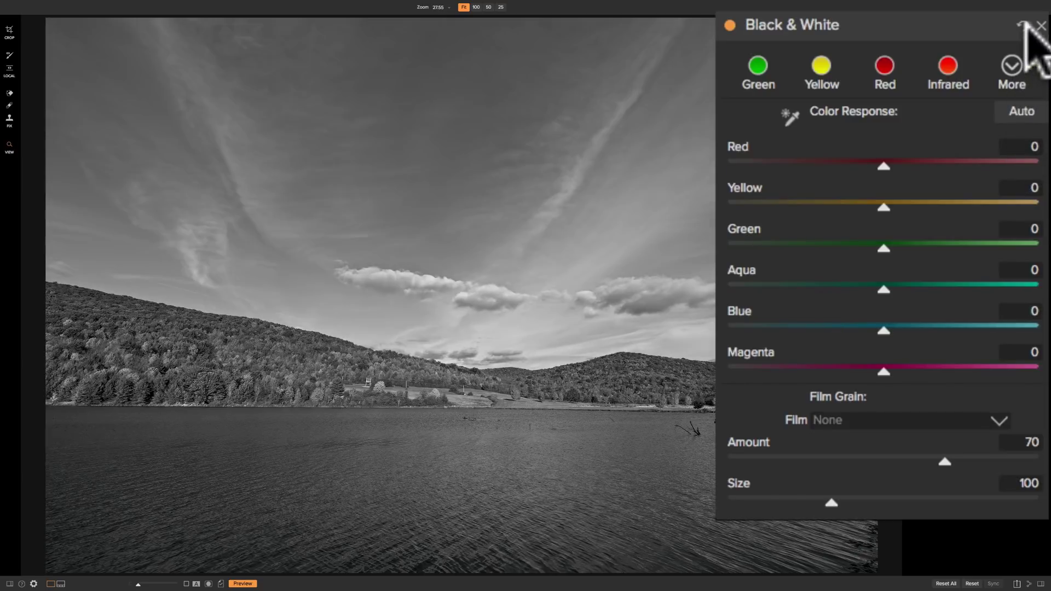
click(1021, 111)
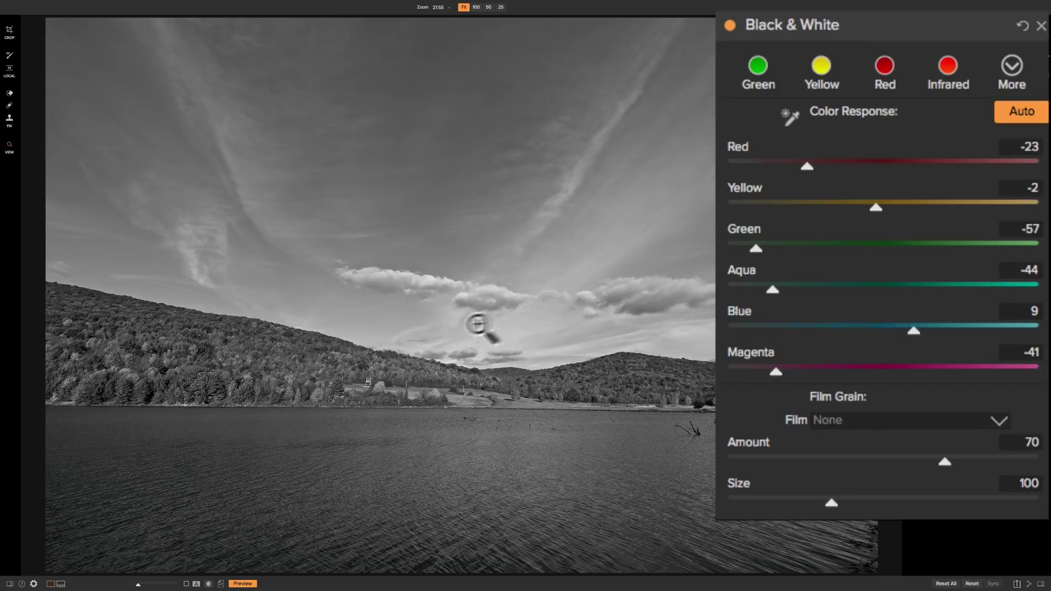
click(1013, 112)
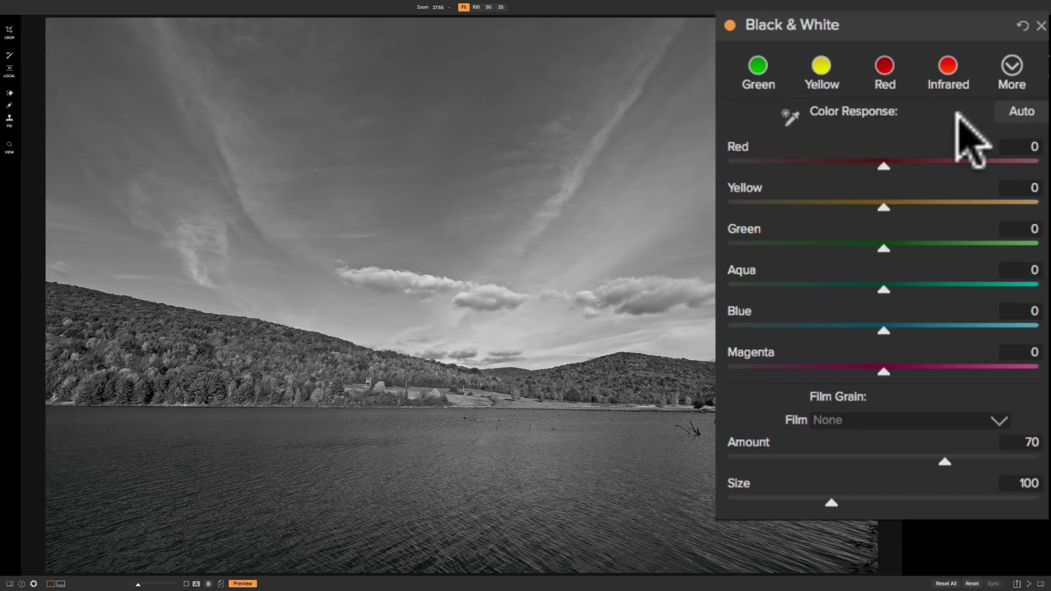
Darken the sky on the image with the Color Response adjustment tool, reaching Blue -17.
click(788, 115)
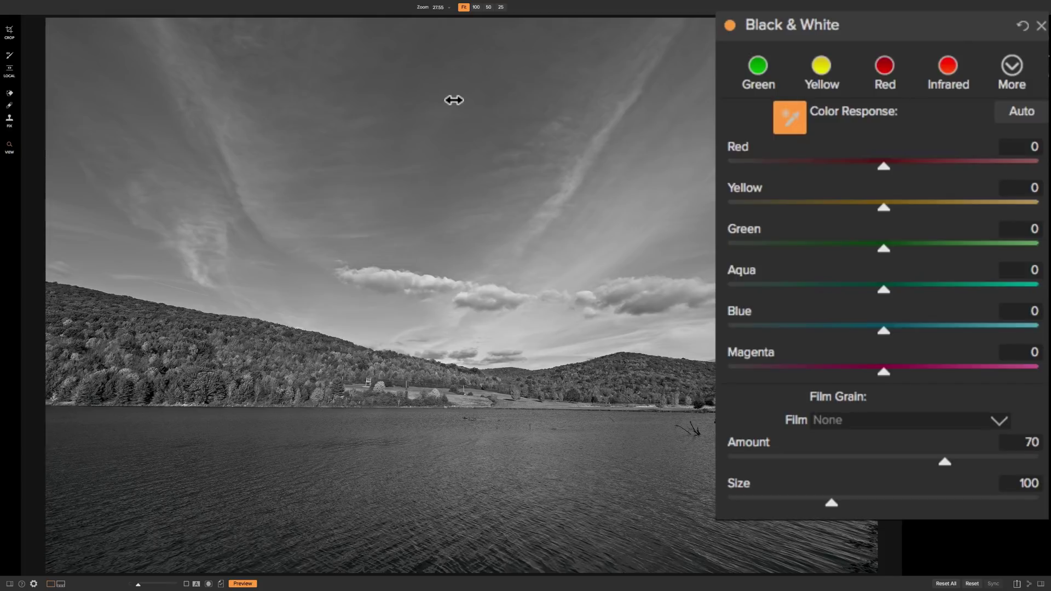
drag(454, 100, 514, 109)
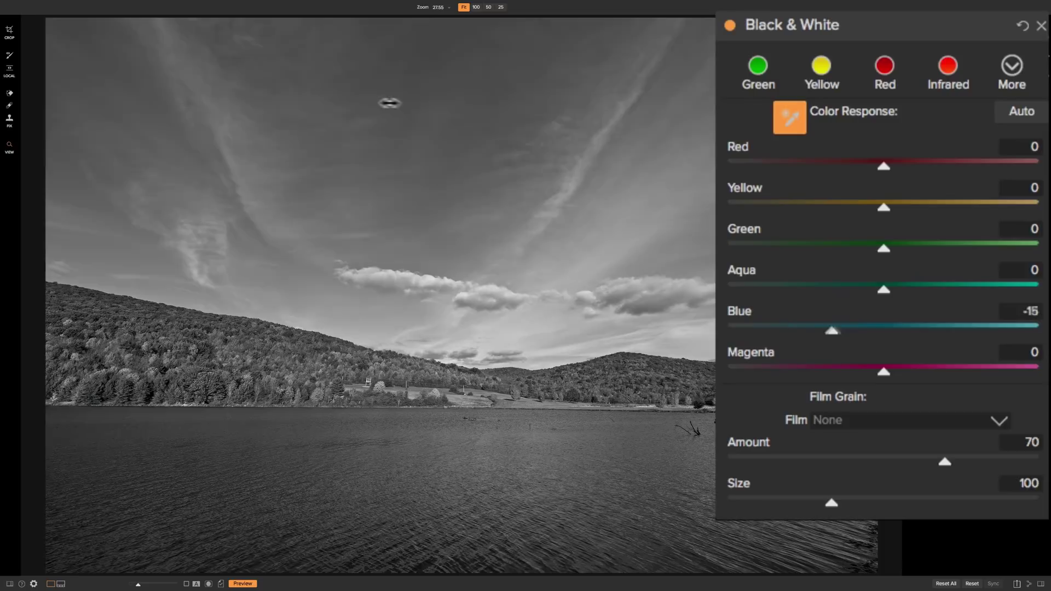
drag(389, 103, 480, 108)
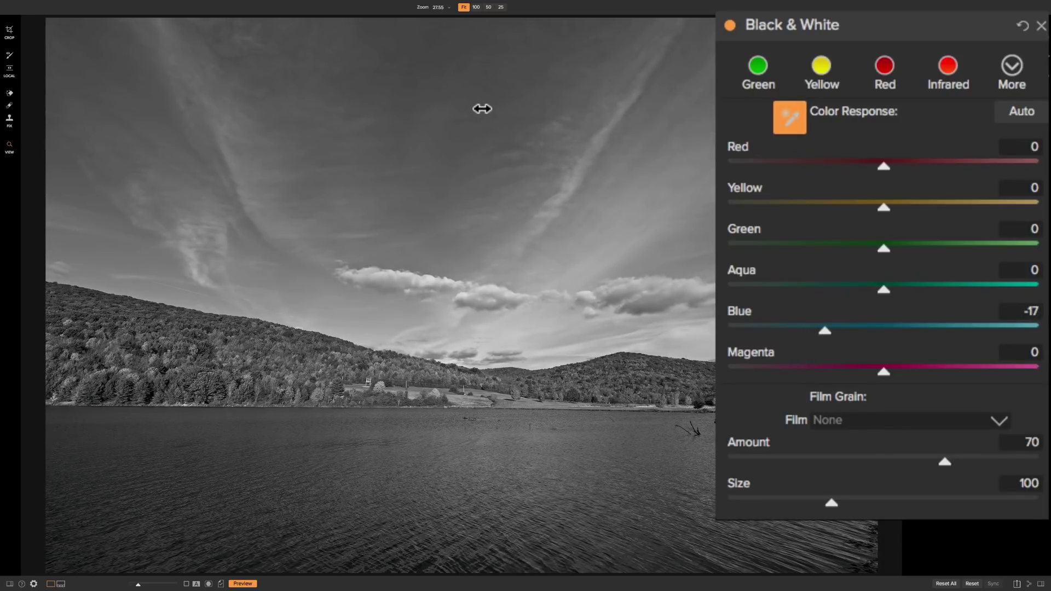
drag(482, 109, 470, 94)
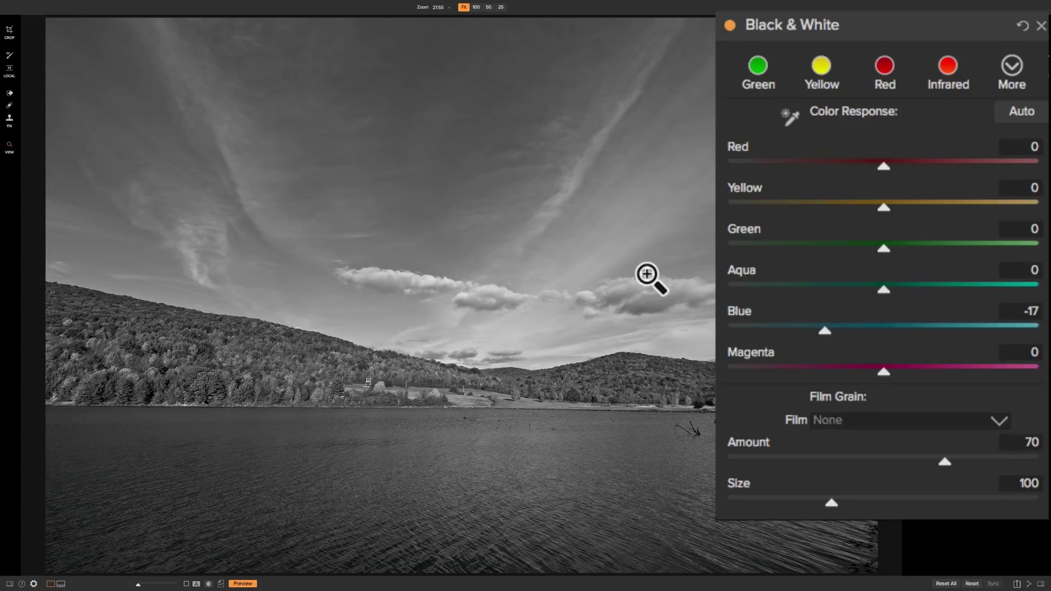
click(792, 115)
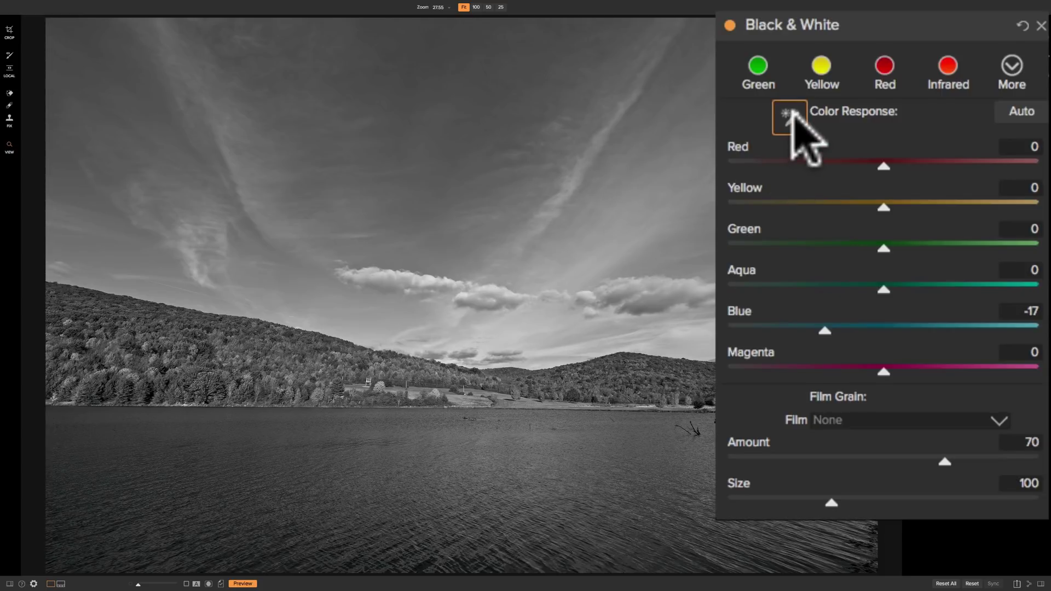
click(791, 116)
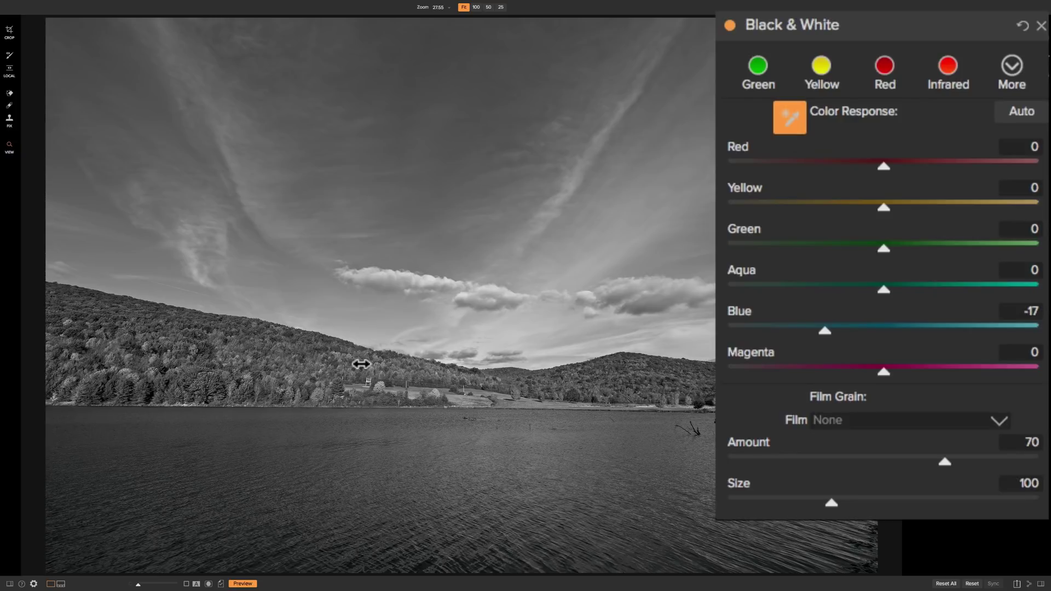
Brighten the foliage to Yellow 83, then set Green to 11 and Aqua to -6.
drag(362, 364, 582, 366)
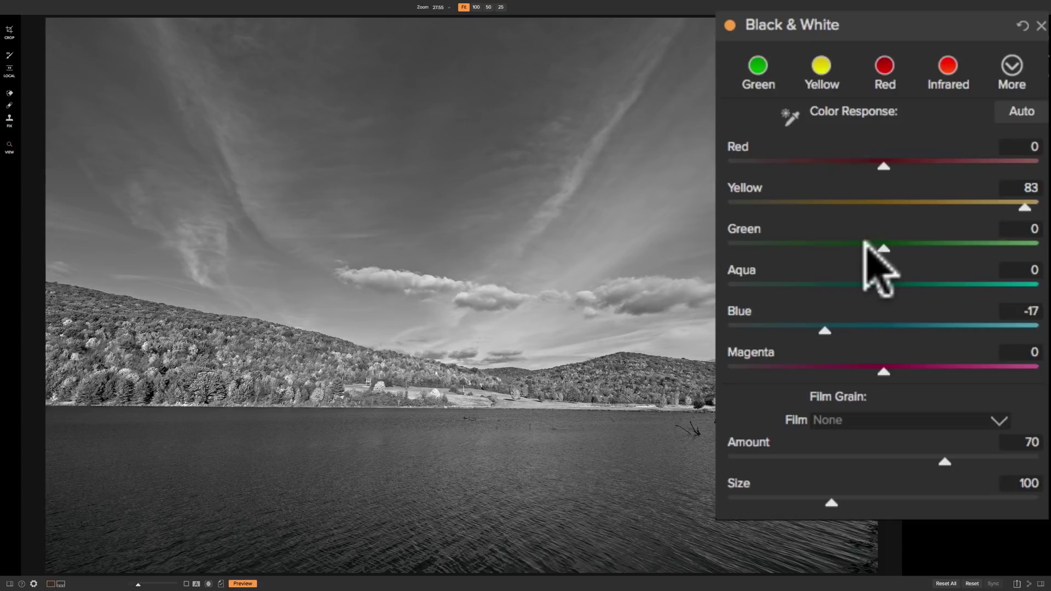
drag(880, 245, 922, 245)
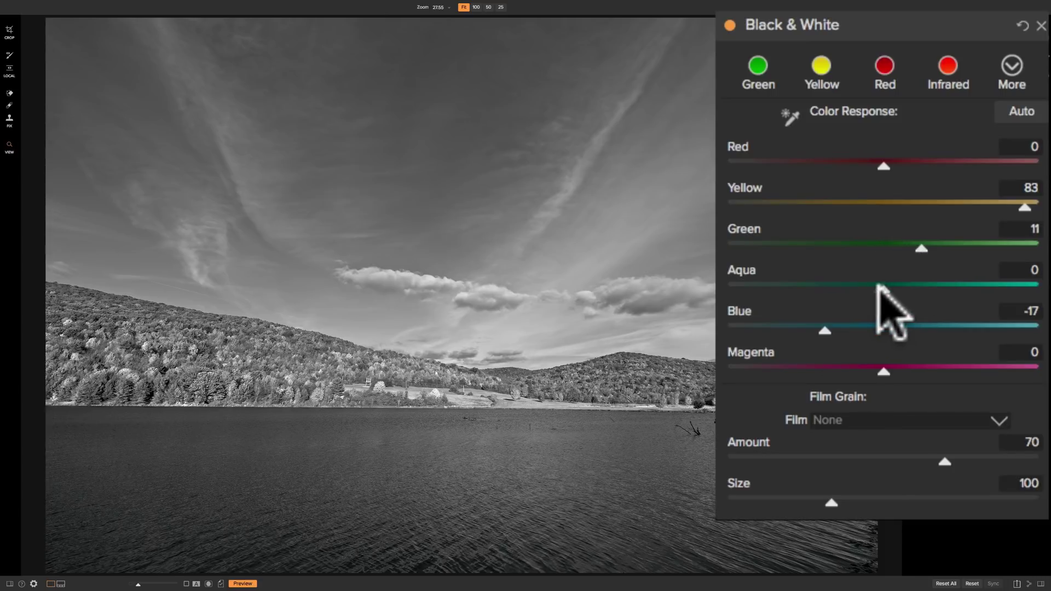
drag(878, 285, 863, 286)
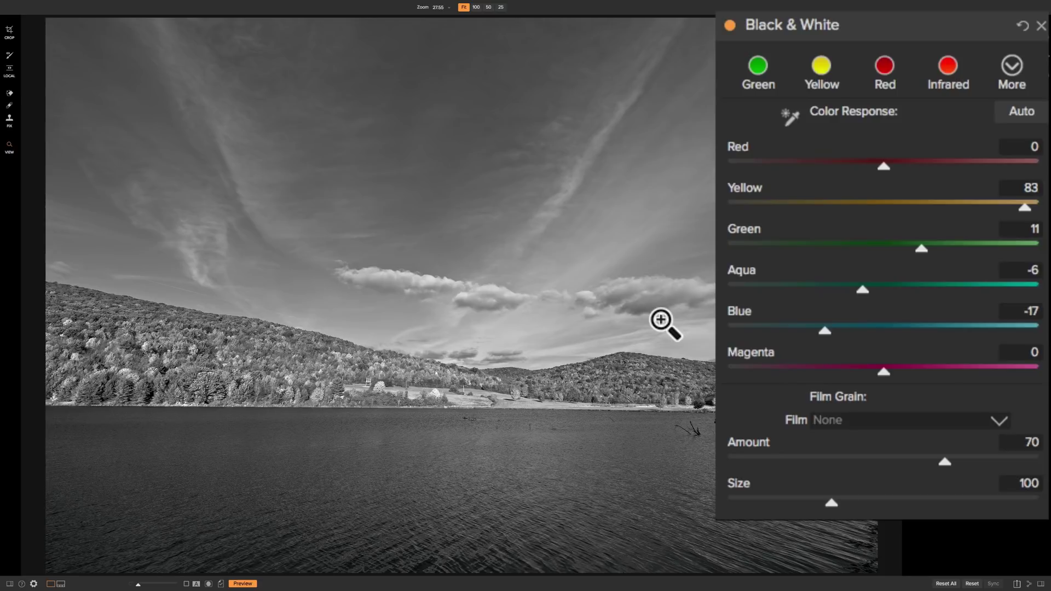
Save the current black-and-white mix as a new style named 'My B&W Mix'.
click(1011, 65)
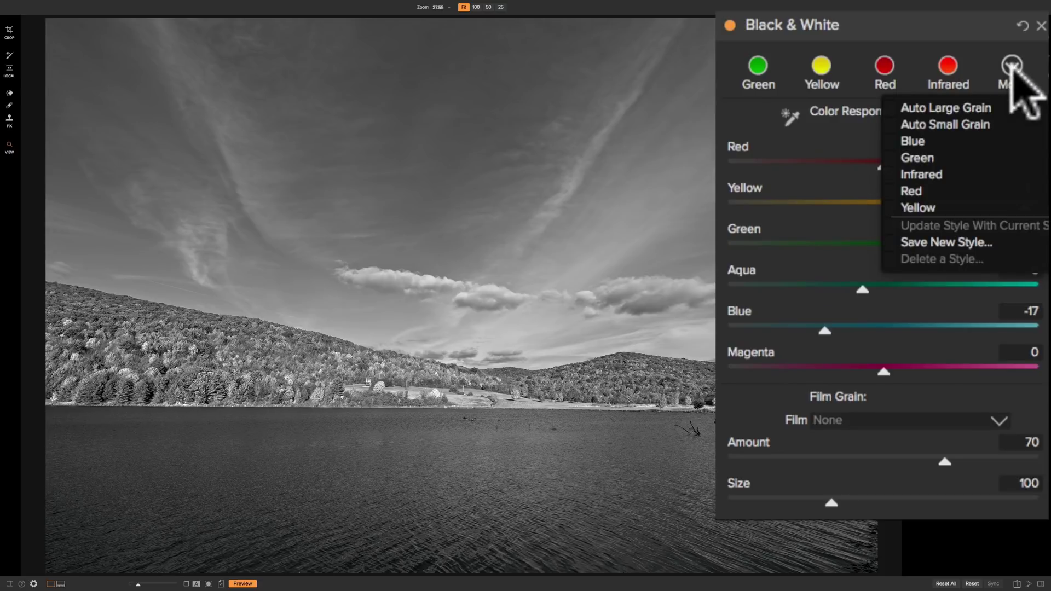
click(953, 241)
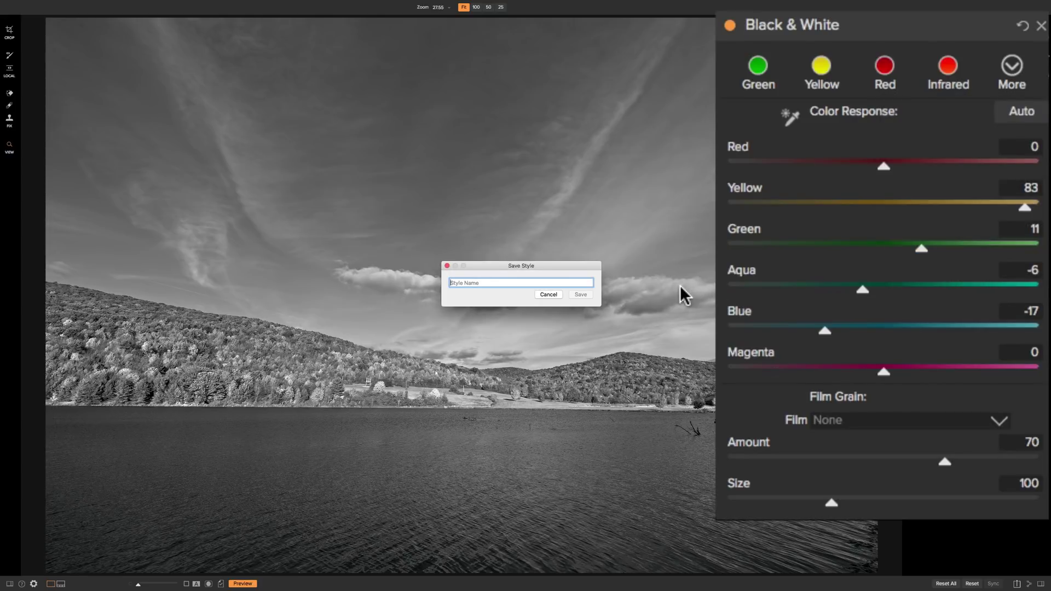
text(My B&W Mix)
click(580, 295)
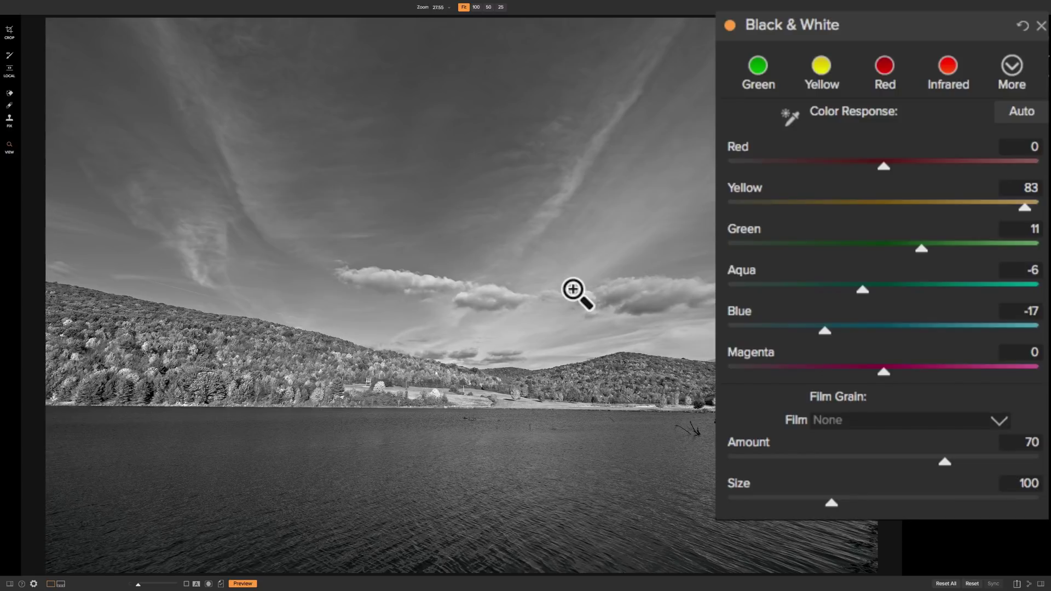
Zero the colour sliders, then reapply 'My B&W Mix' to restore Yellow 83, Green 11, Aqua -6, Blue -17.
click(1021, 25)
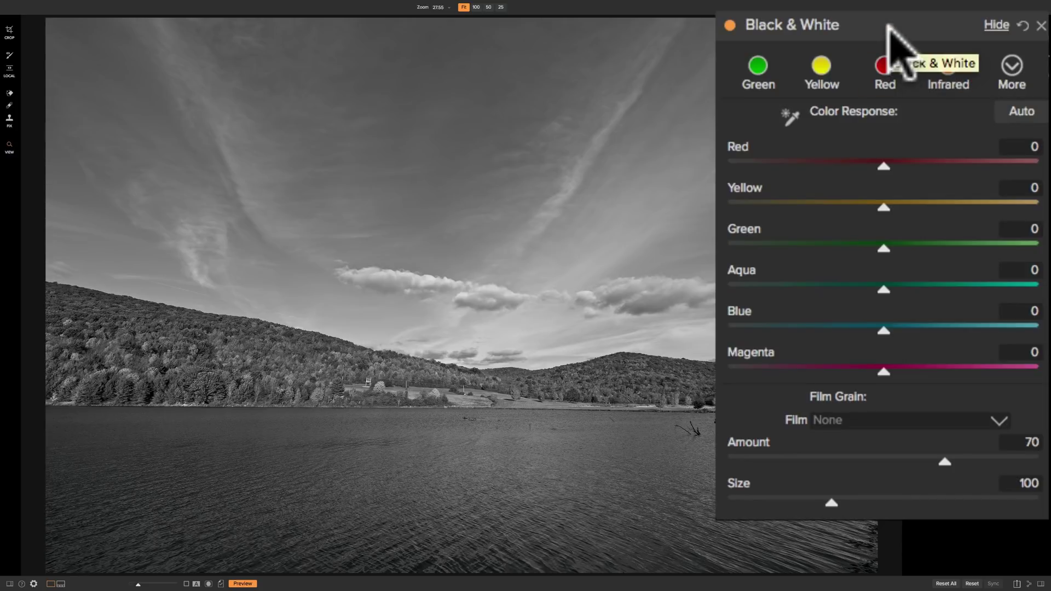
click(1012, 66)
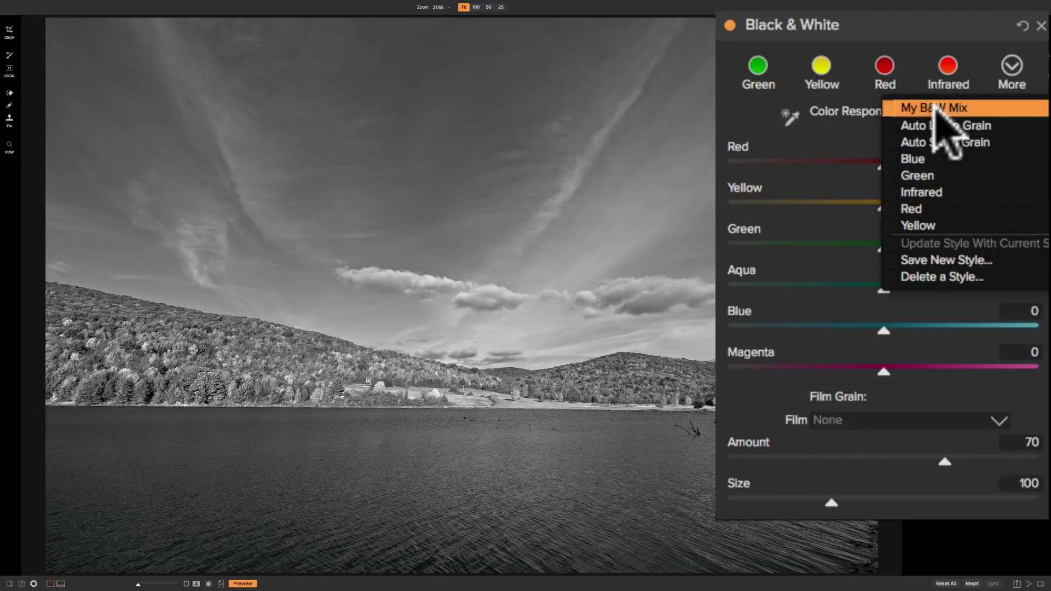
click(937, 108)
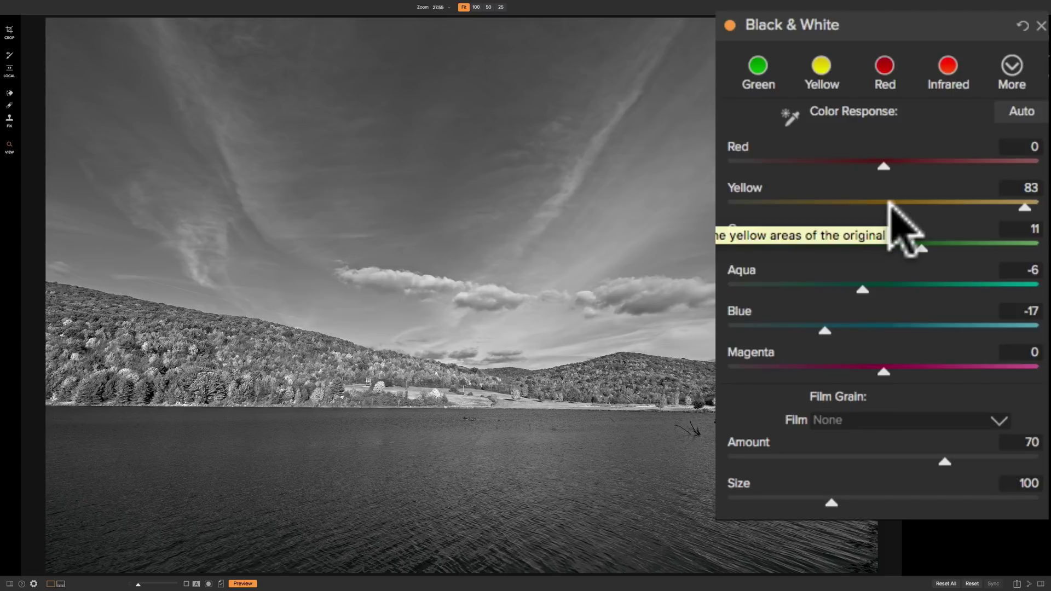
click(896, 419)
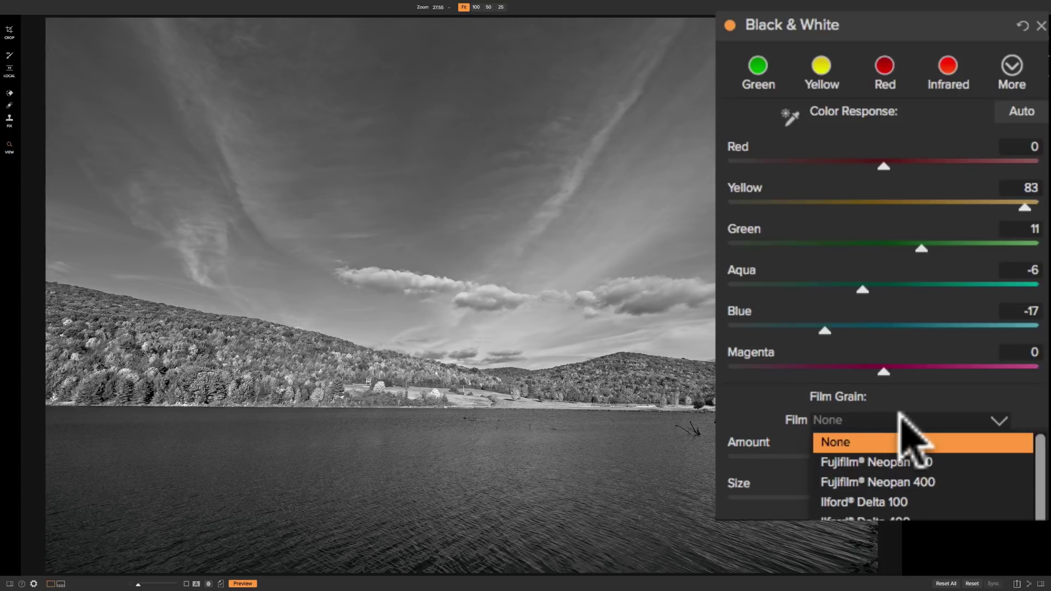
click(900, 414)
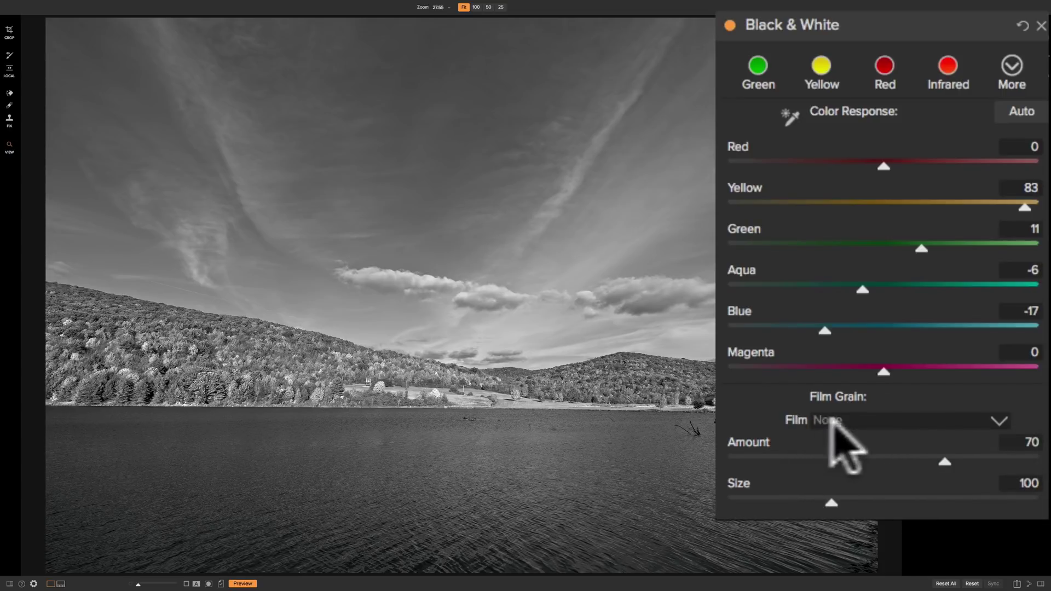
drag(945, 461, 1023, 462)
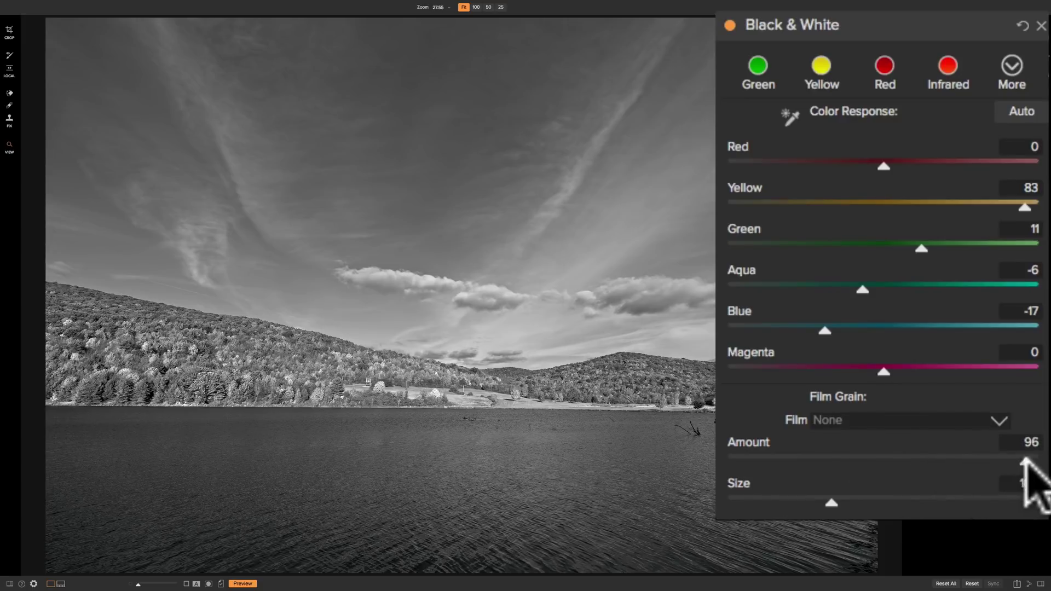
drag(826, 501, 1019, 499)
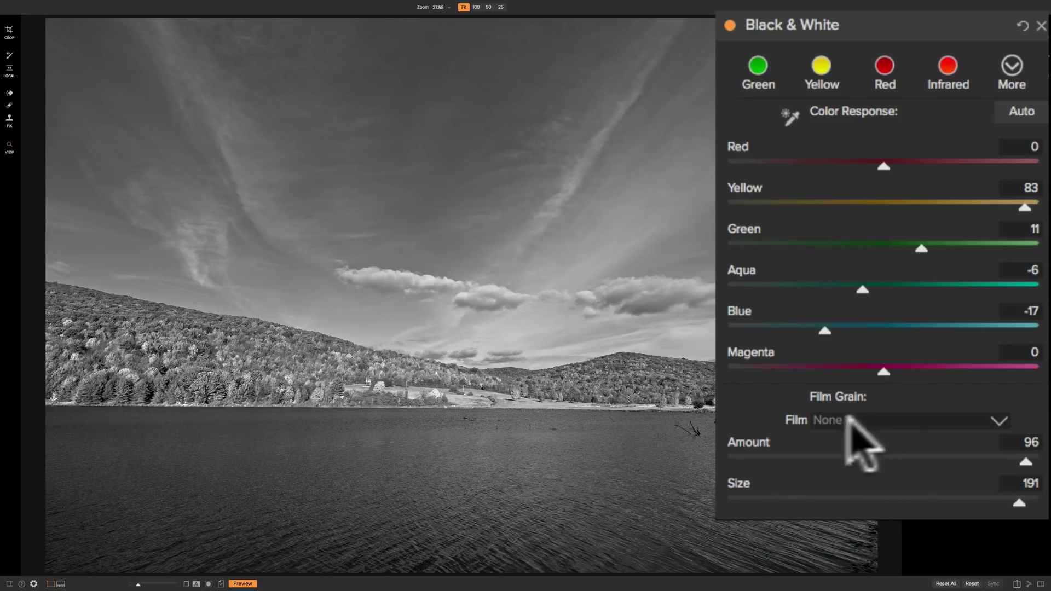
double_click(736, 482)
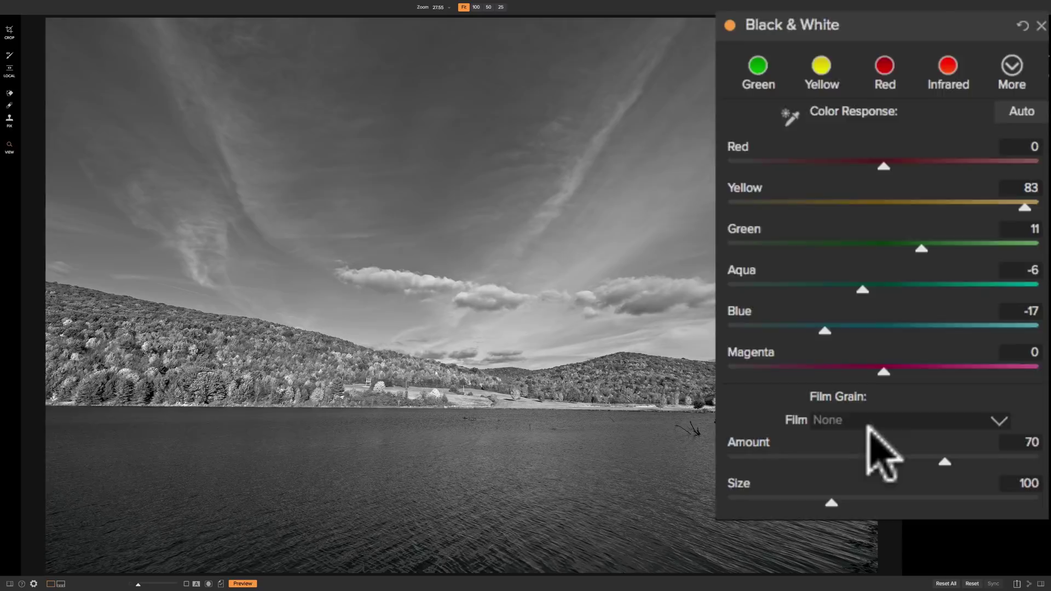
Open the Film Grain film type list.
click(880, 420)
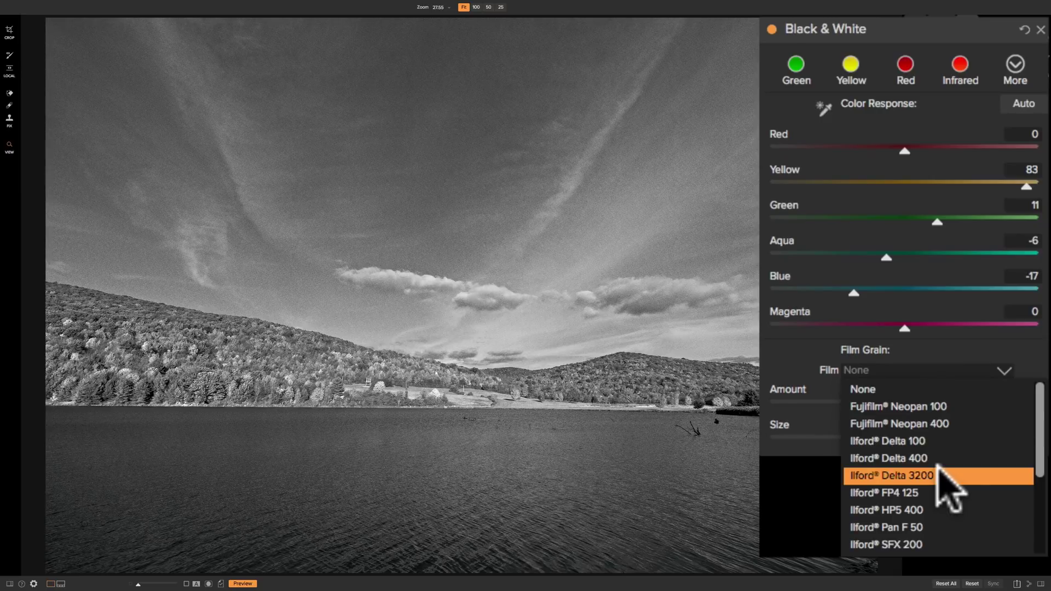
Choose Ilford Delta 3200 grain and set Amount to 71 and Size to 50.
click(950, 490)
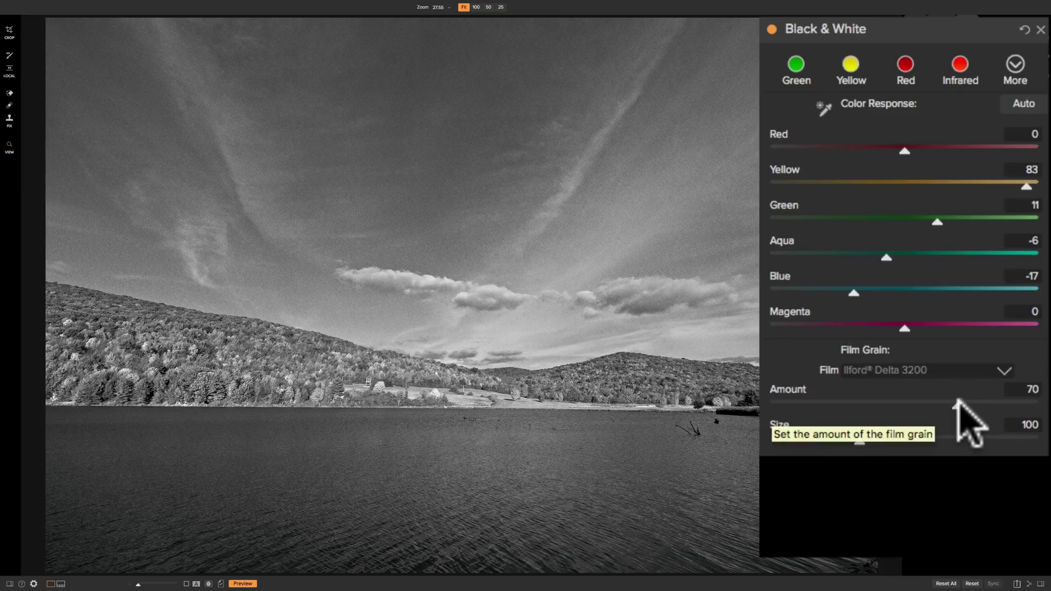
mouse_move(956, 404)
mouse_down()
mouse_move(809, 402)
mouse_move(1029, 403)
mouse_move(824, 405)
mouse_move(1019, 400)
mouse_move(959, 400)
mouse_up()
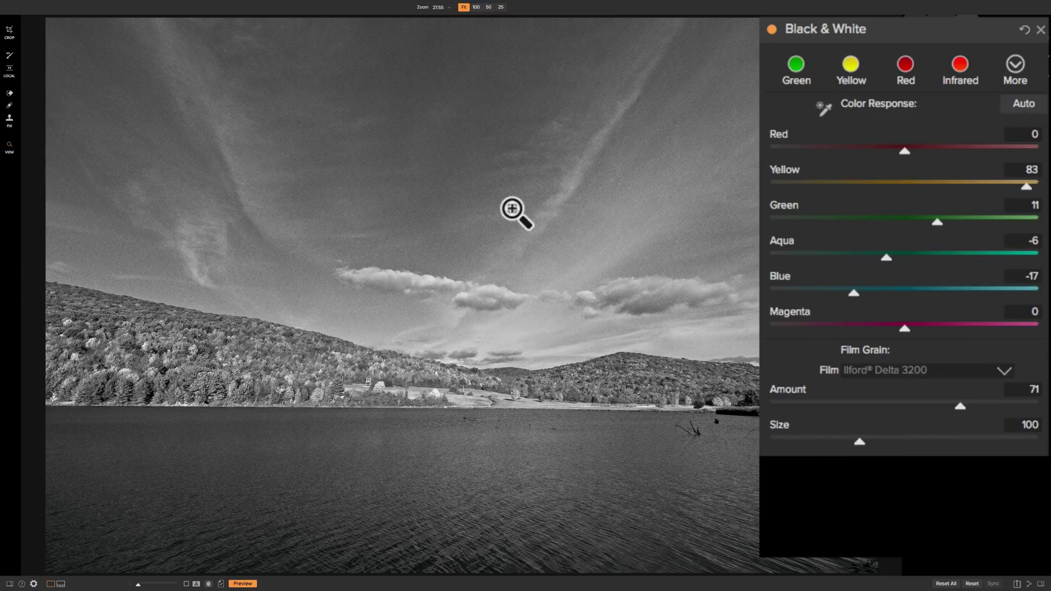
drag(860, 440, 1037, 439)
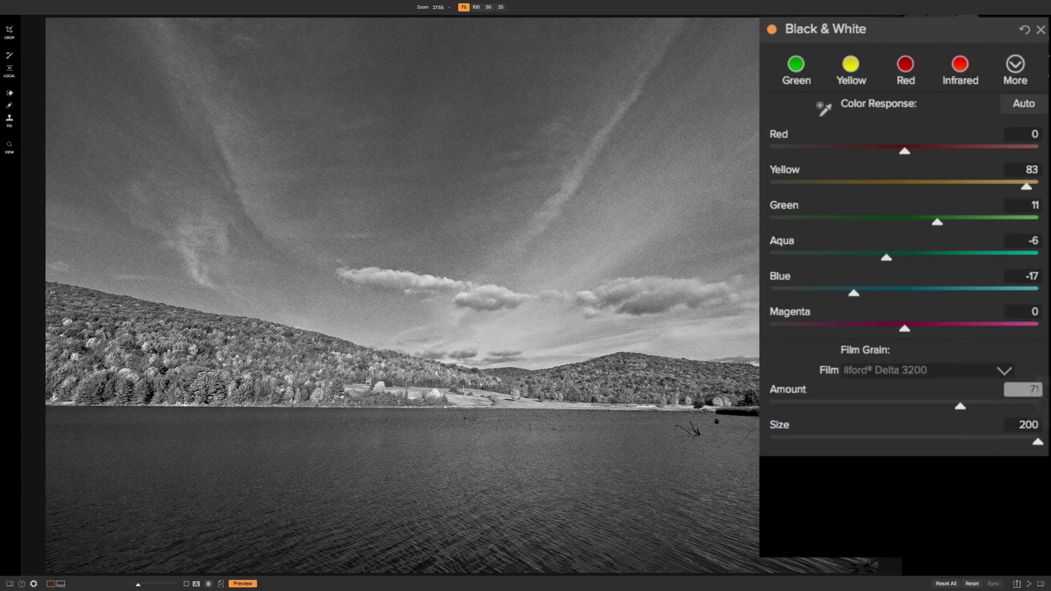
drag(1035, 438, 771, 440)
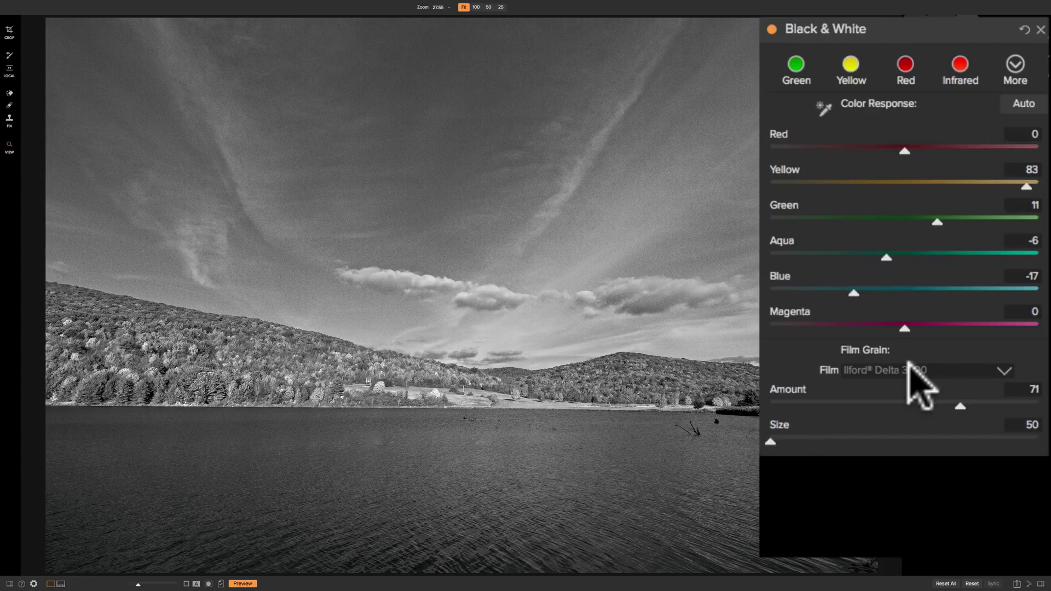
Preview Kodak T-Max 3200 grain, then Kodak Plus-X 125, and reopen the Film list toward None.
click(908, 369)
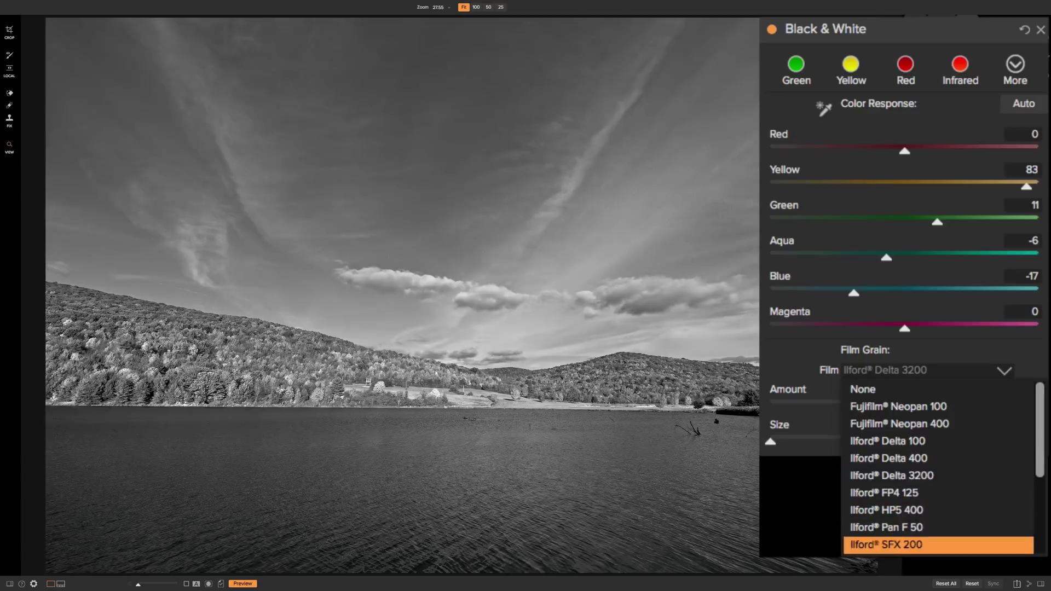
scroll(908, 520, down, 4)
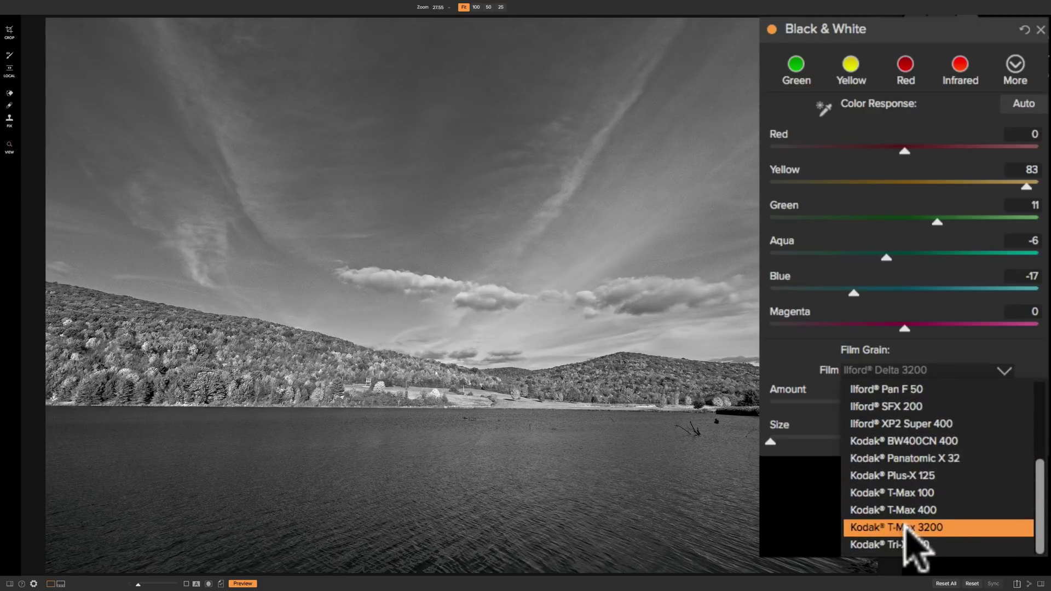
click(909, 528)
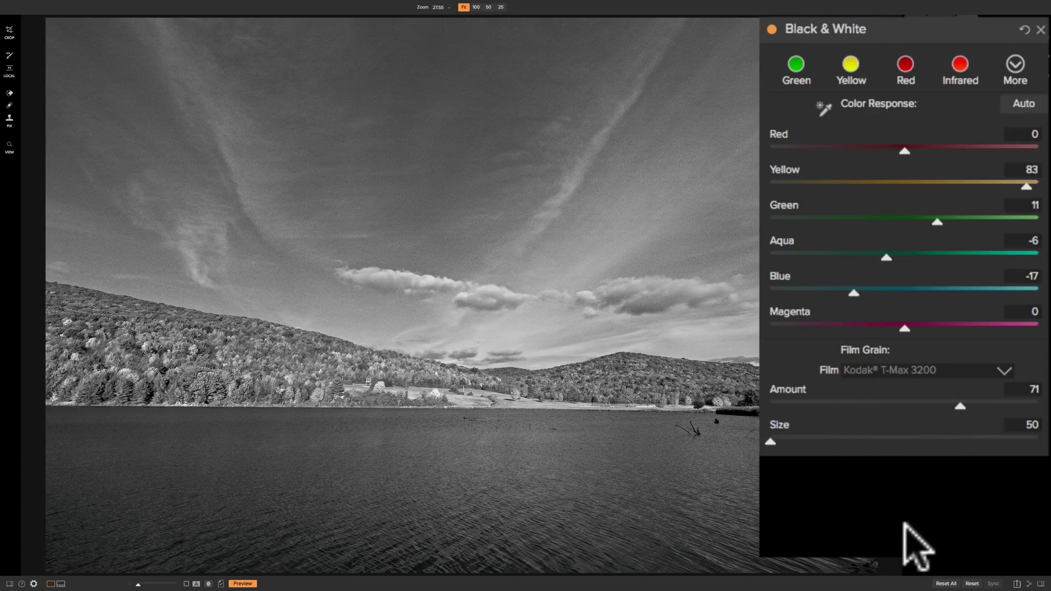
click(922, 370)
click(910, 476)
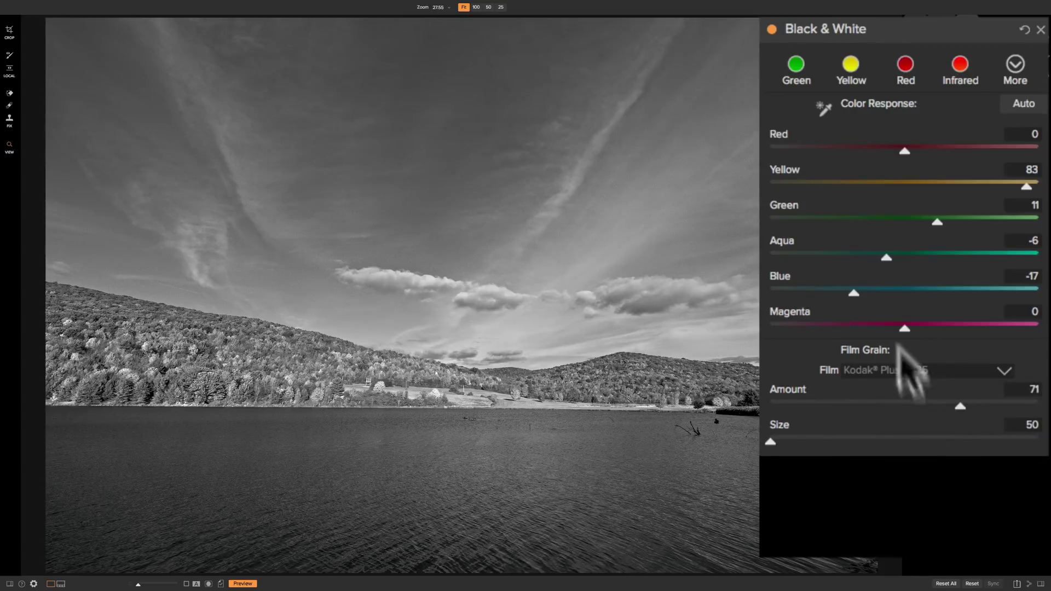
click(910, 374)
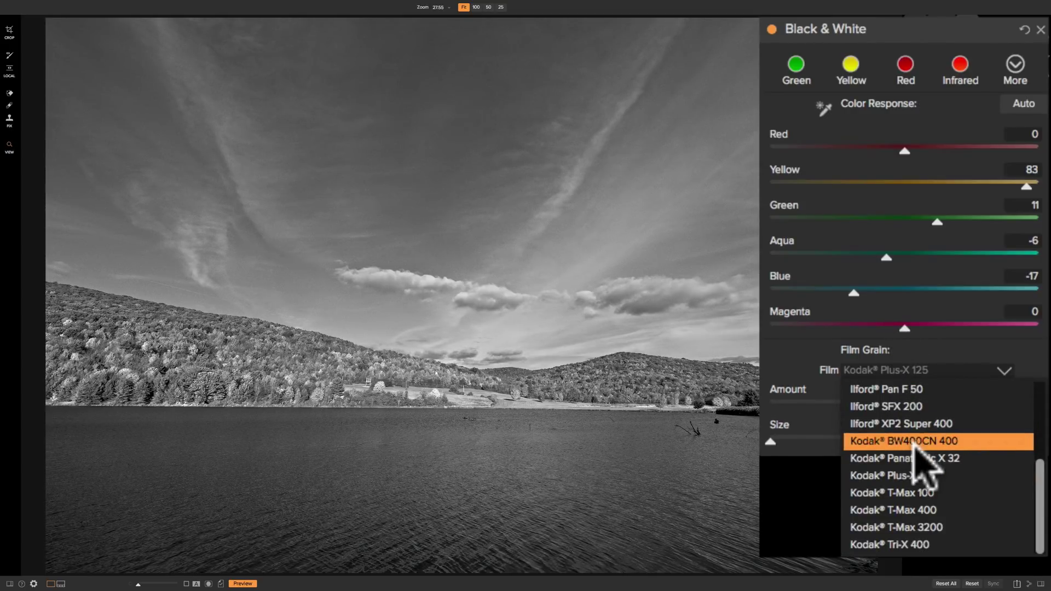
scroll(910, 441, up, 3)
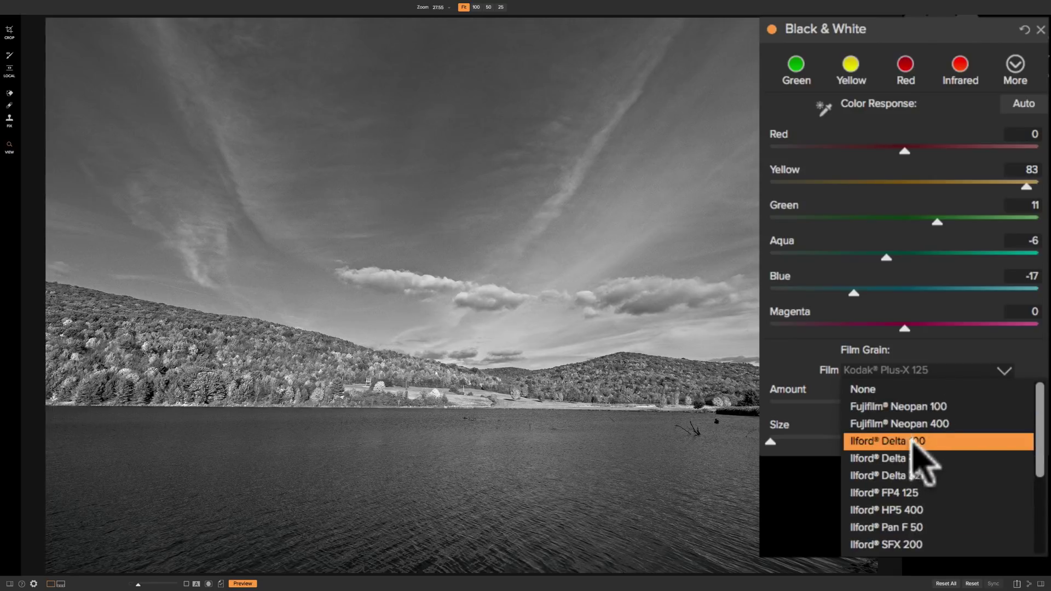
click(865, 390)
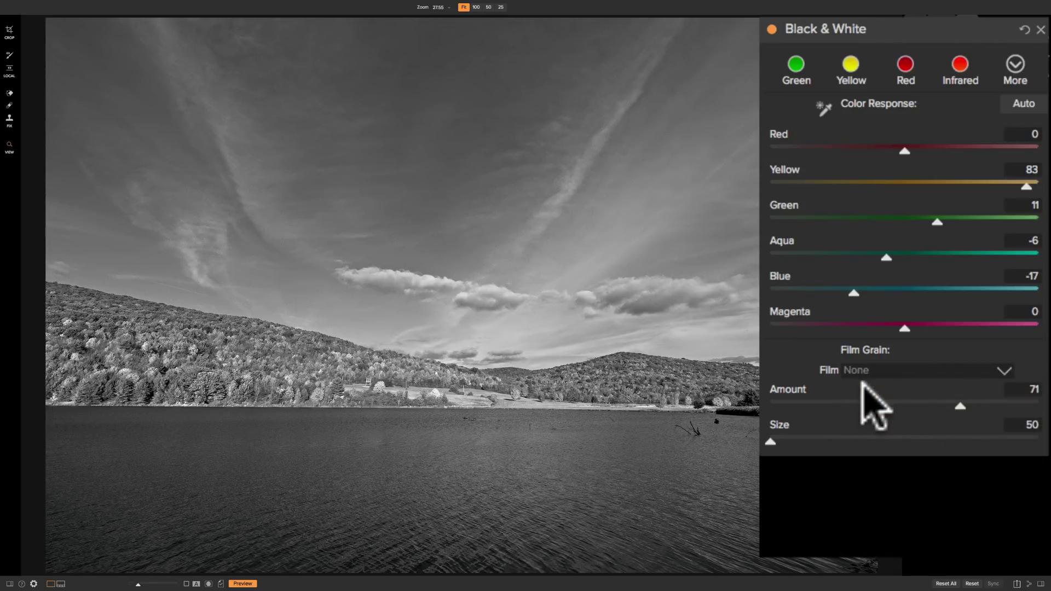